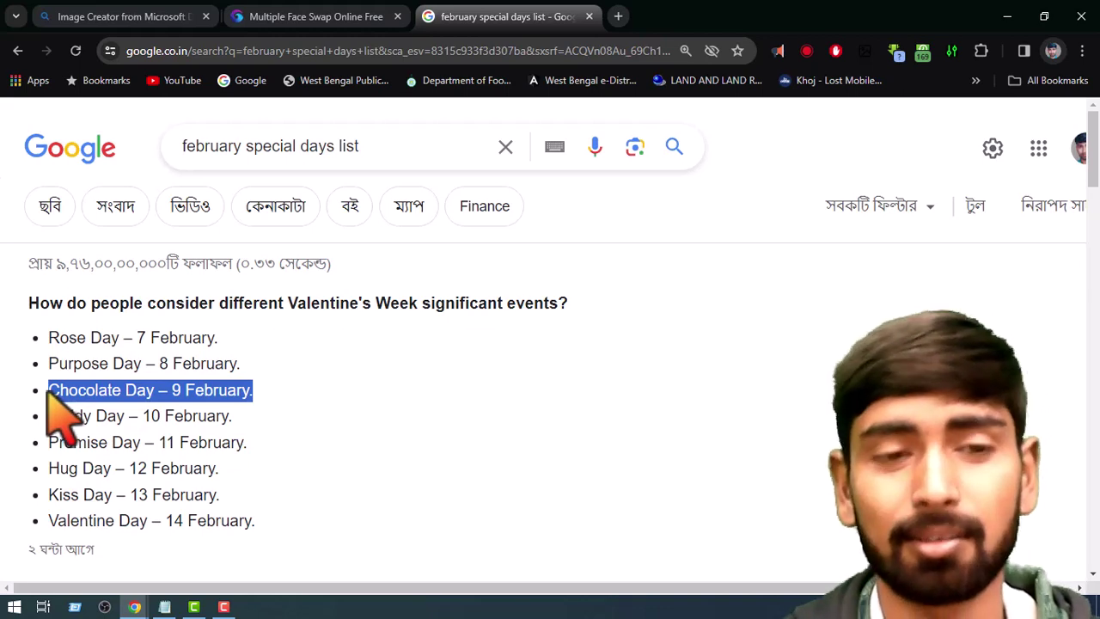
Examine the 9 February Chocolate Day entry in the Valentine's Week list and browse the sample Chocolate Day couple images.
{"action": "left_click", "coordinate": [50, 397]}
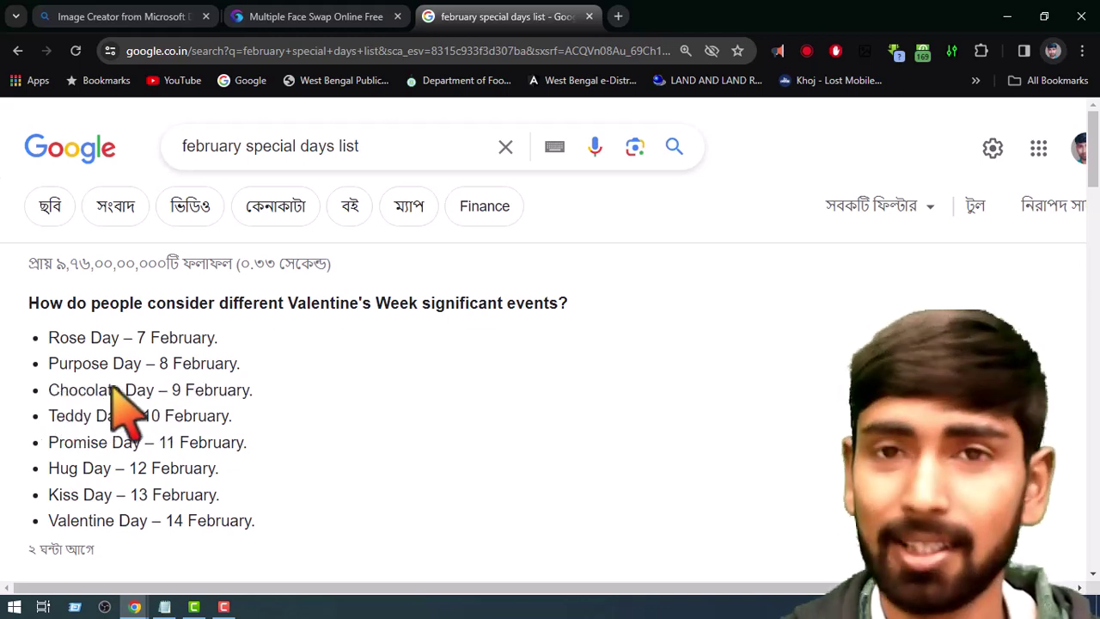
{"action": "left_click_drag", "start_coordinate": [258, 391], "coordinate": [50, 392]}
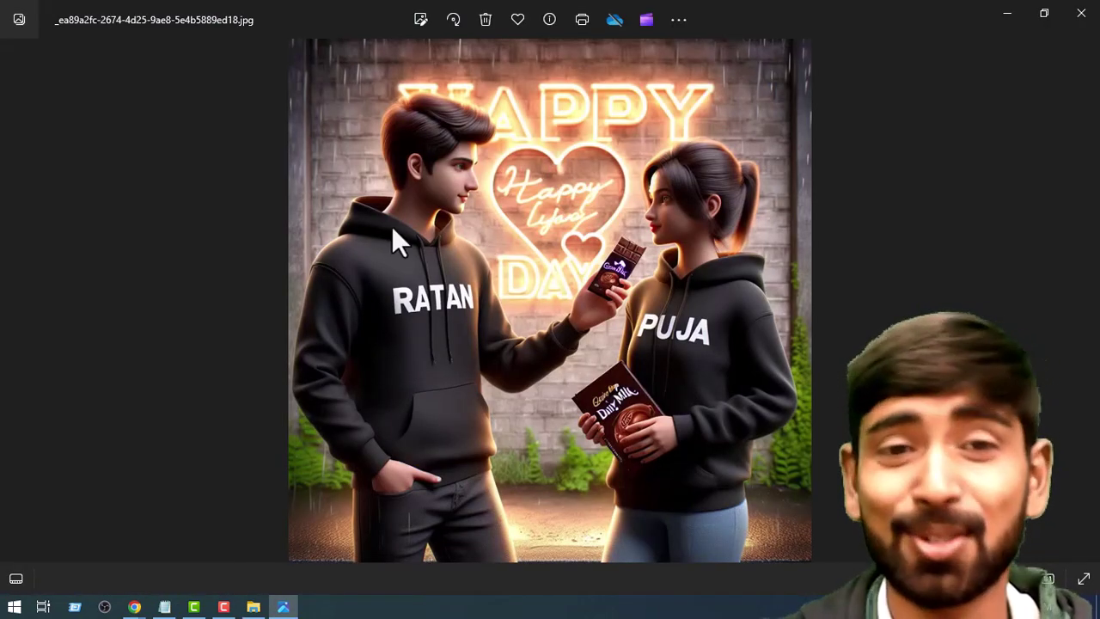
{"action": "key", "text": "Right"}
{"action": "key", "text": "Right"}
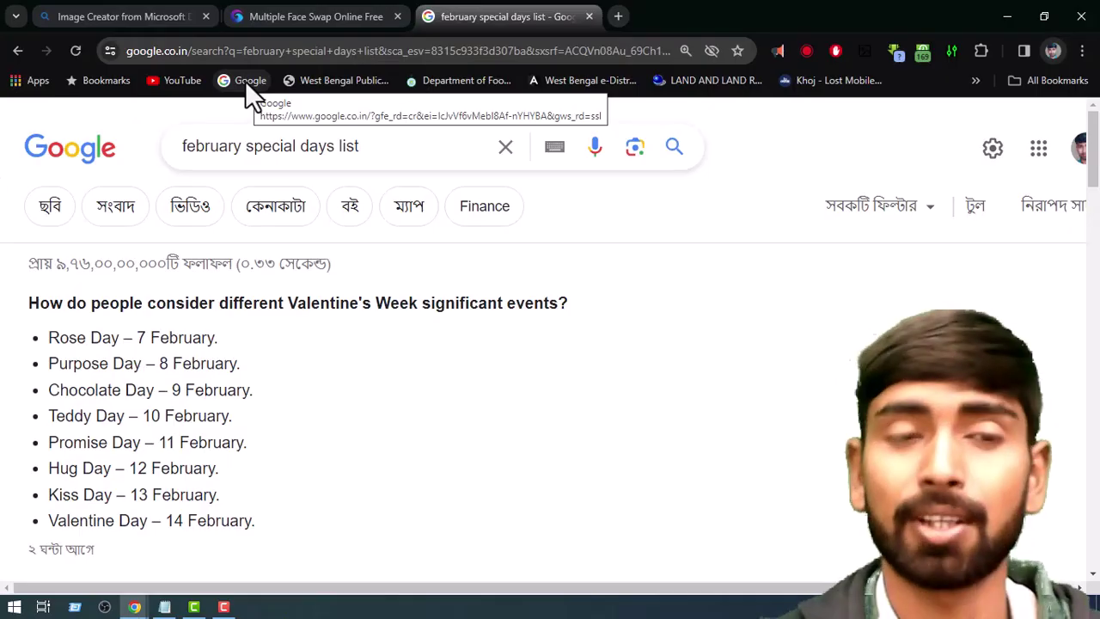
Search Google for "bing ai image generator", review the results and close that search page.
{"action": "left_click", "coordinate": [245, 81]}
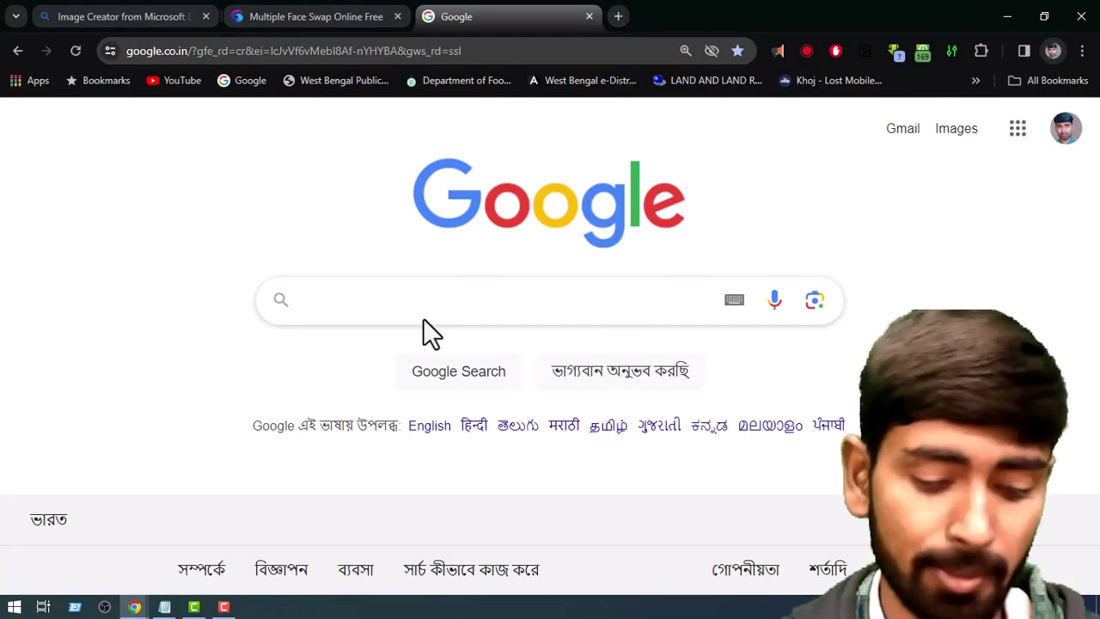
{"action": "type", "text": "bi"}
{"action": "left_click", "coordinate": [401, 342]}
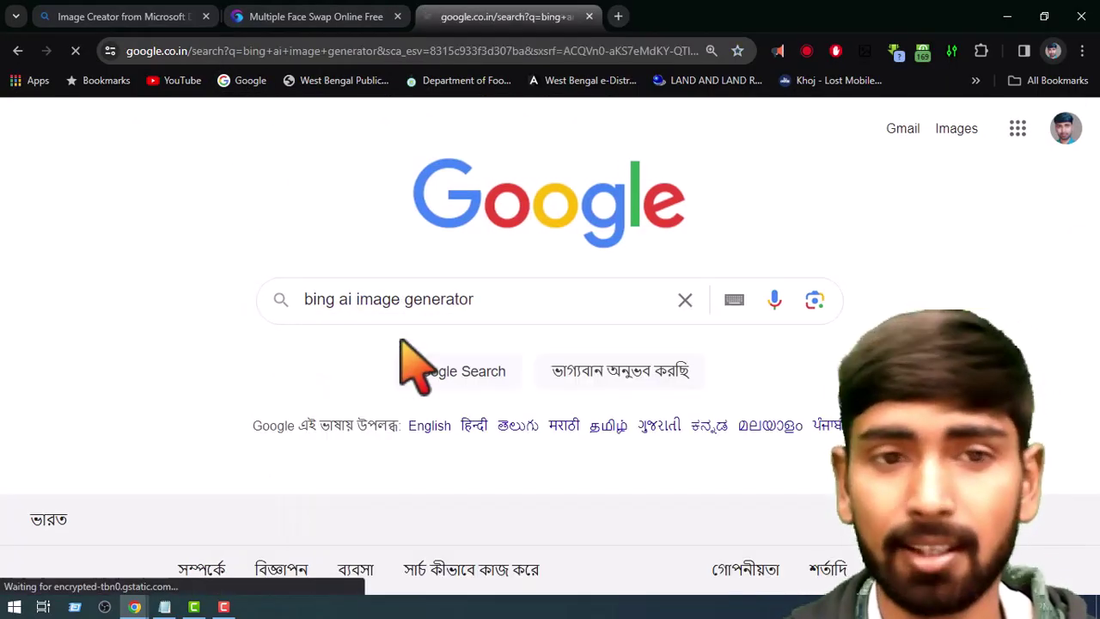
{"action": "key", "text": "ctrl+minus"}
{"action": "left_click", "coordinate": [712, 85]}
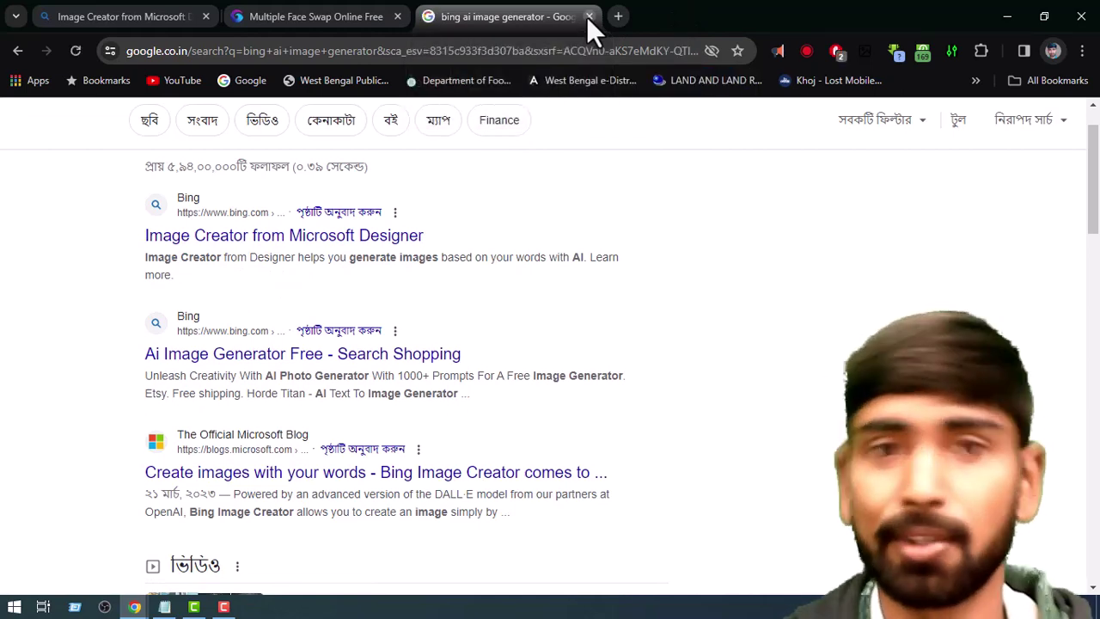
{"action": "left_click", "coordinate": [589, 16]}
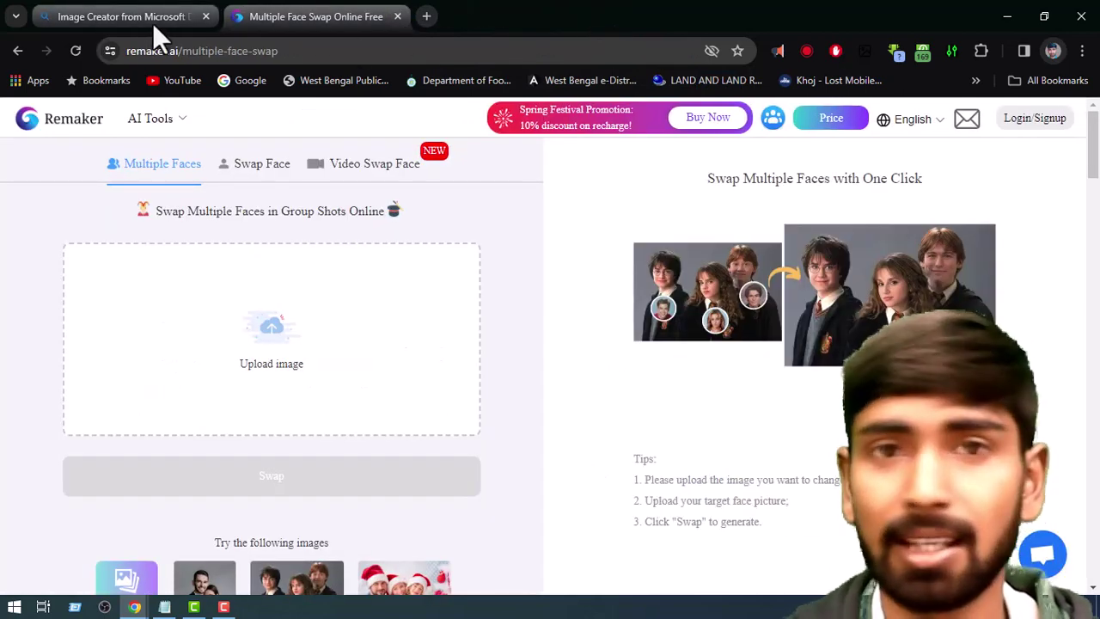
In Image Creator, generate images from the copied prompt for a 3D Indian couple in named black hoodies sharing Dairy Milk before a glowing Happy Chocolate Day wall.
{"action": "left_click", "coordinate": [152, 22]}
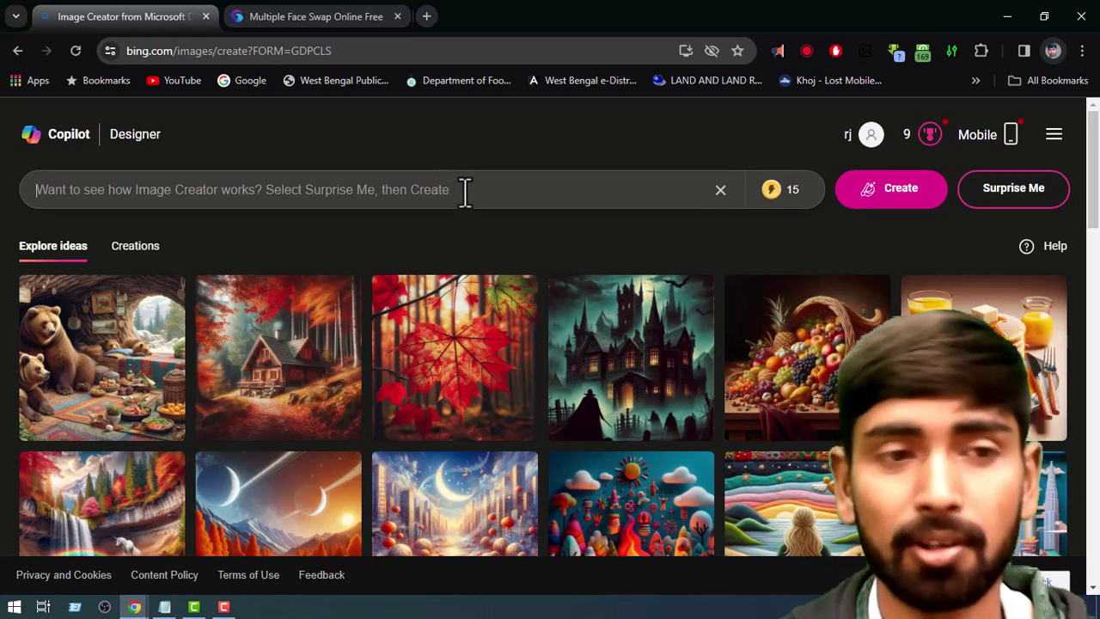
{"action": "key", "text": "ctrl+v"}
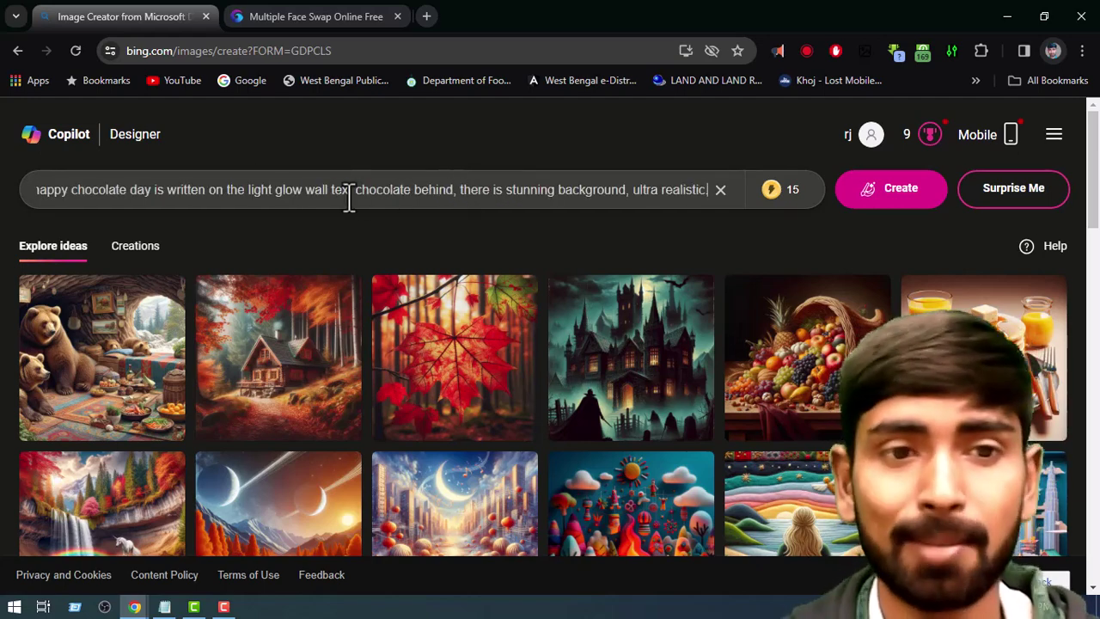
{"action": "left_click_drag", "start_coordinate": [81, 189], "coordinate": [43, 192]}
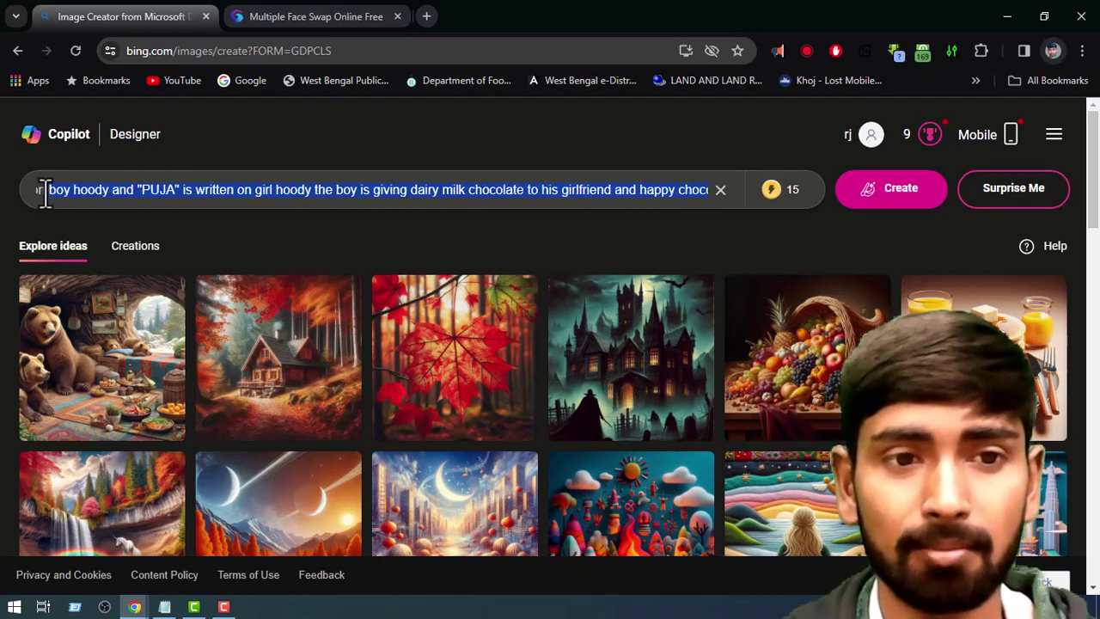
{"action": "left_click", "coordinate": [345, 193]}
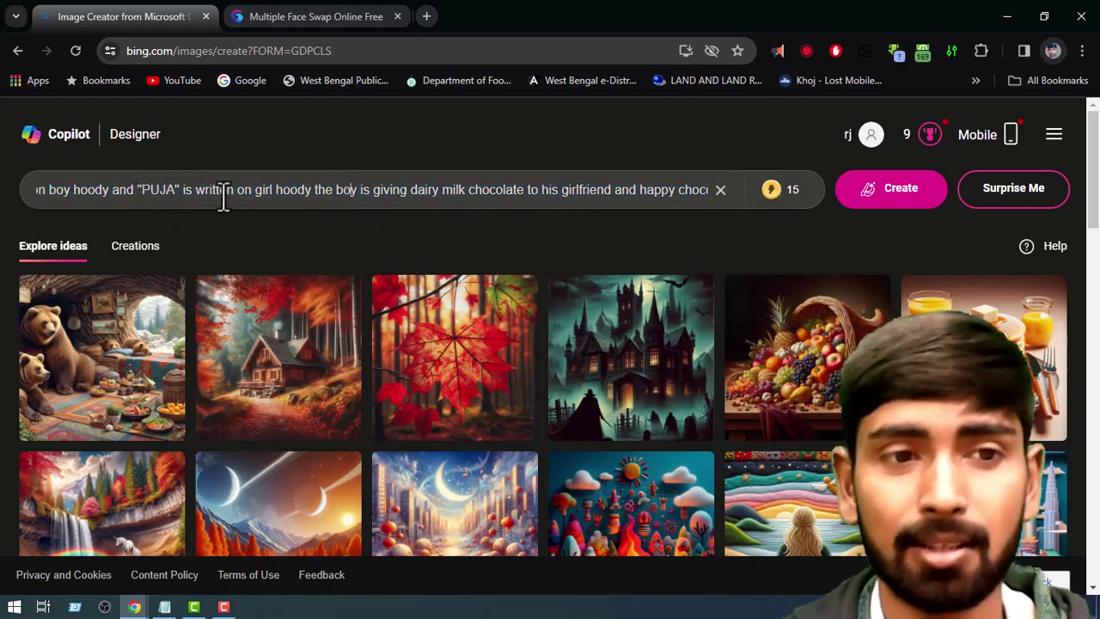
{"action": "left_click_drag", "start_coordinate": [54, 191], "coordinate": [218, 199]}
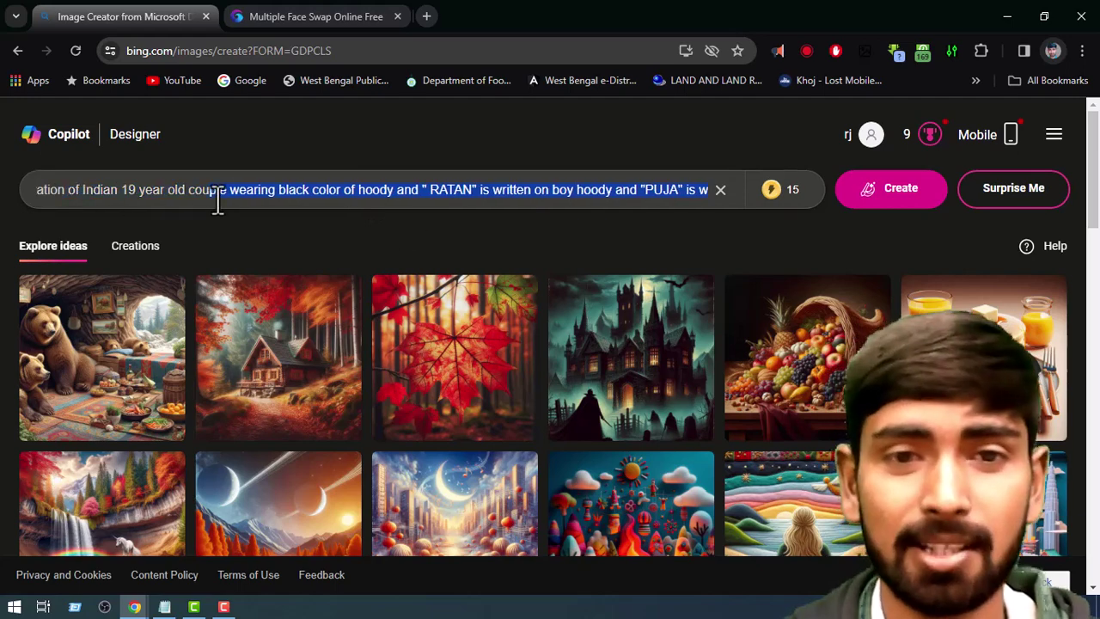
{"action": "left_click", "coordinate": [651, 191]}
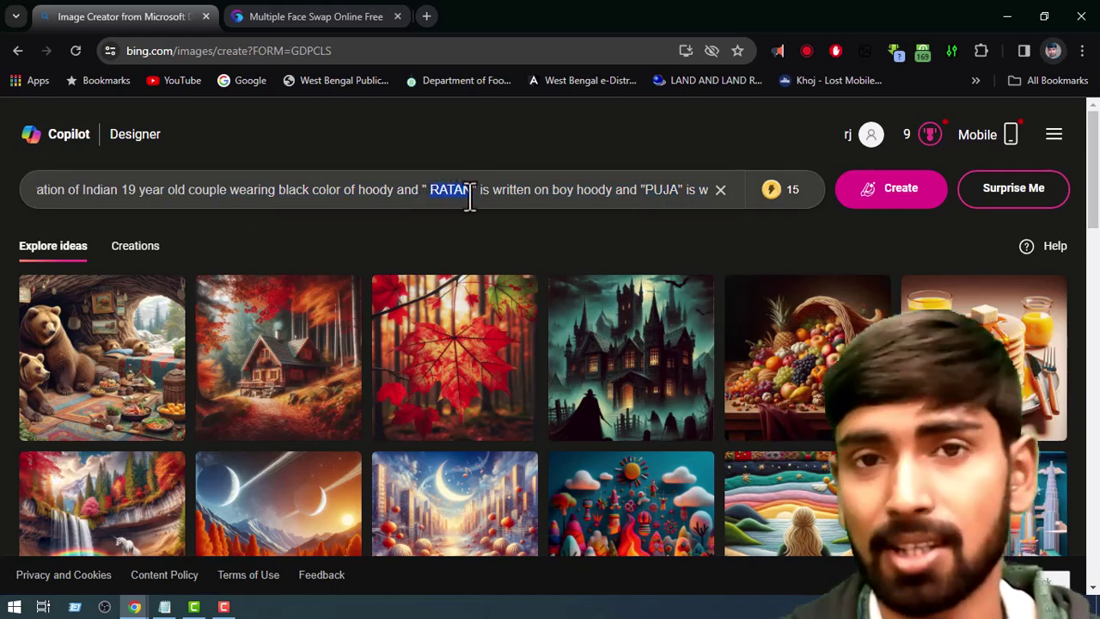
{"action": "left_click", "coordinate": [882, 207]}
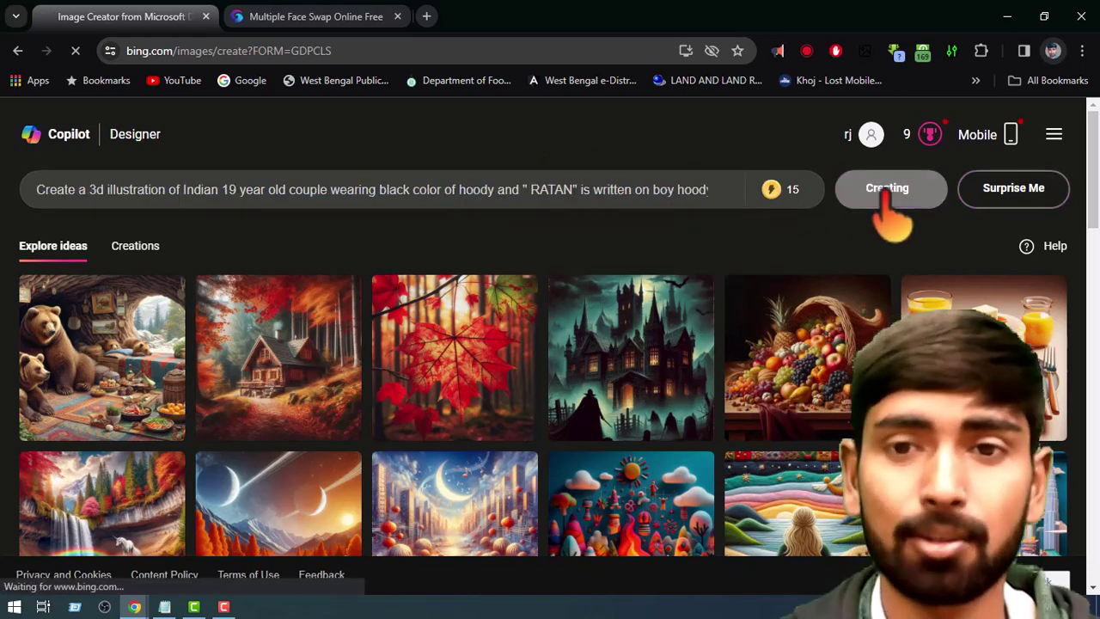
Review the generated couple images and download the second one, with the glowing heart sign on the brick wall.
{"action": "scroll", "coordinate": [881, 206], "scroll_direction": "down", "scroll_amount": 2}
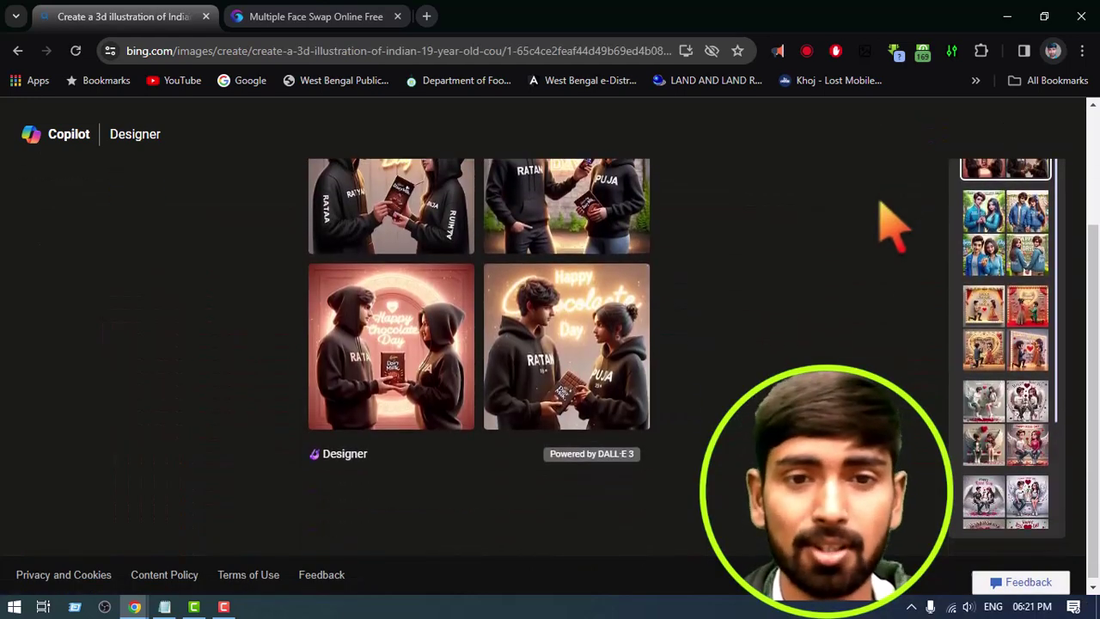
{"action": "scroll", "coordinate": [892, 228], "scroll_direction": "up", "scroll_amount": 1}
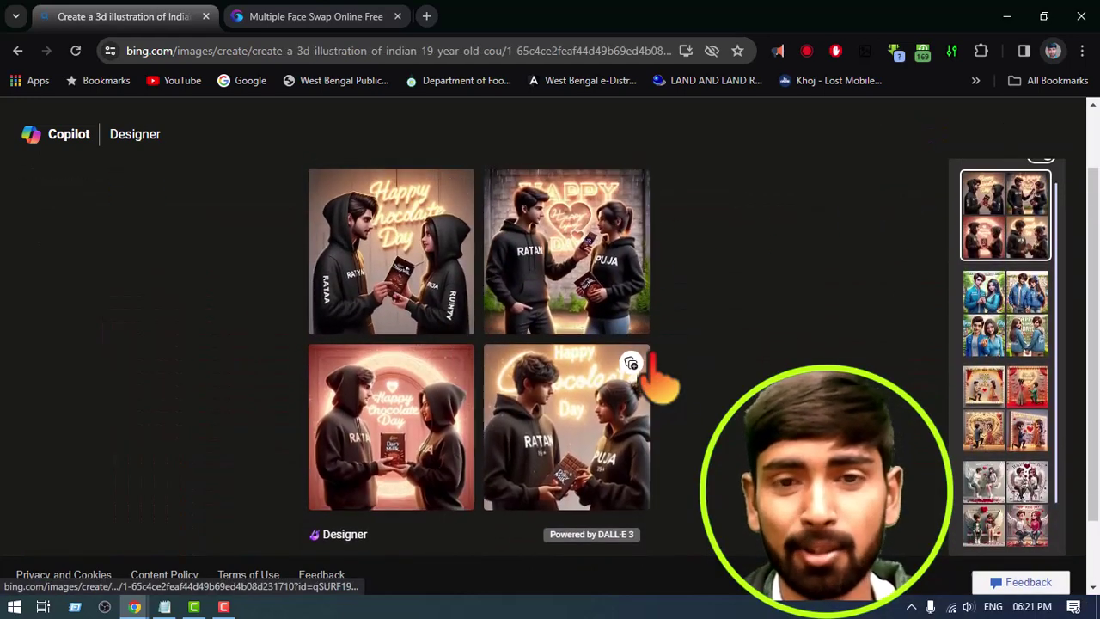
{"action": "scroll", "coordinate": [658, 373], "scroll_direction": "down", "scroll_amount": 1}
{"action": "scroll", "coordinate": [516, 283], "scroll_direction": "up", "scroll_amount": 1}
{"action": "left_click", "coordinate": [402, 277]}
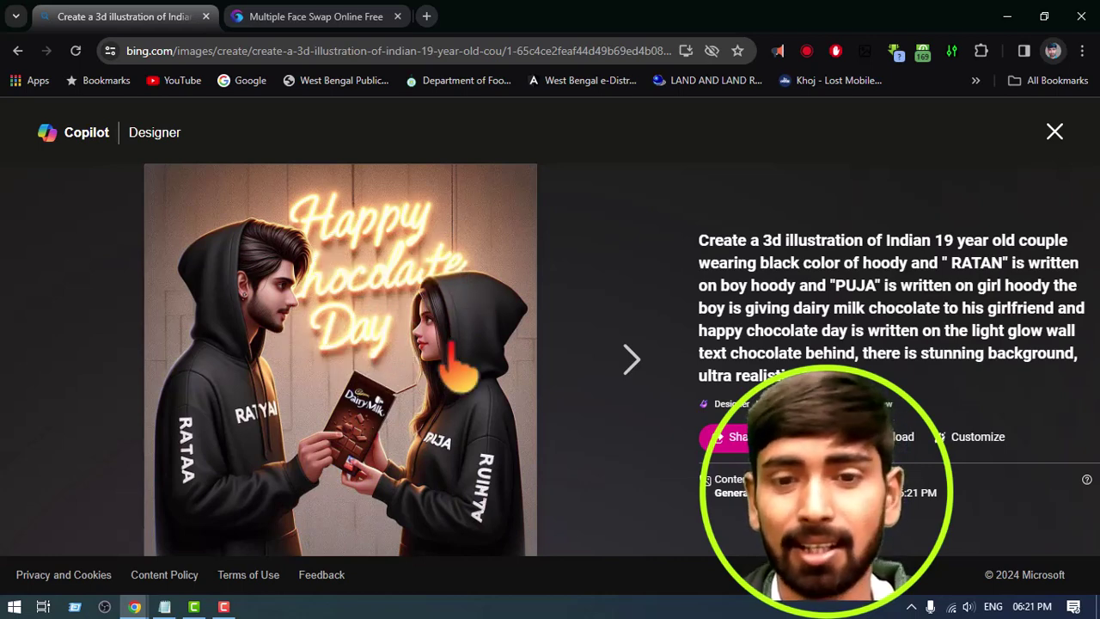
{"action": "left_click", "coordinate": [632, 361]}
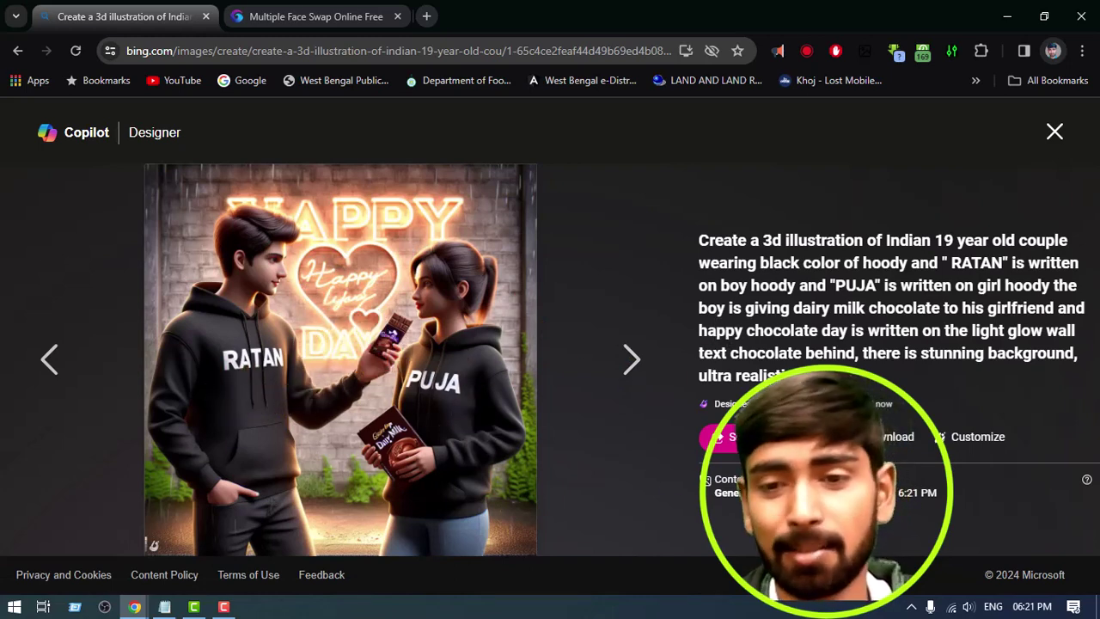
{"action": "left_click", "coordinate": [881, 437]}
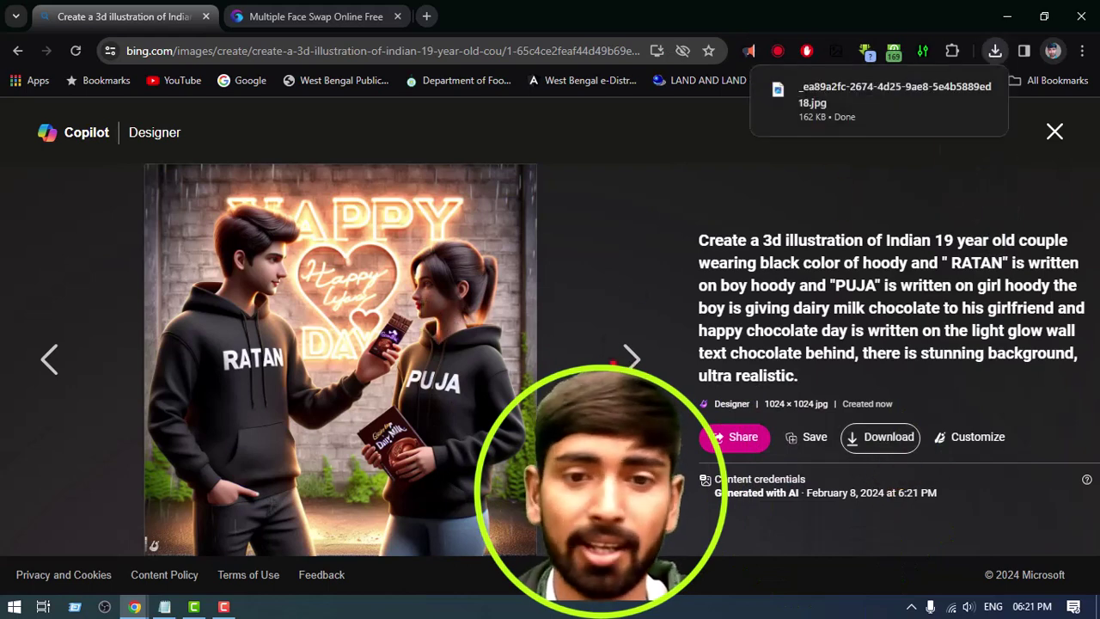
Download the third and fourth generated couple images, then return to the overview of results.
{"action": "left_click", "coordinate": [628, 358]}
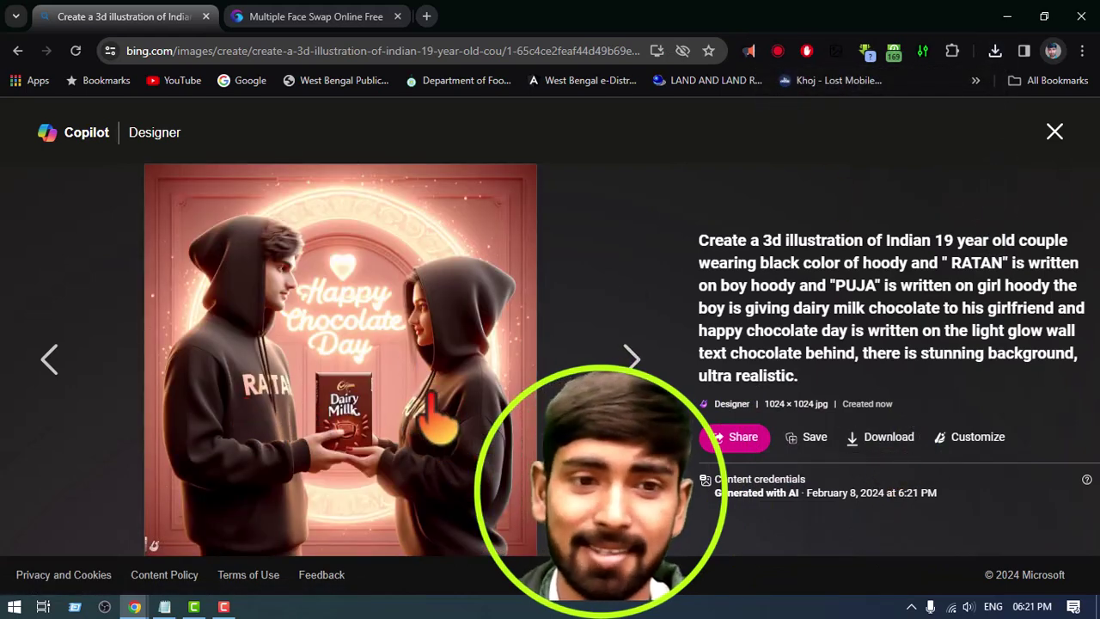
{"action": "left_click", "coordinate": [894, 438]}
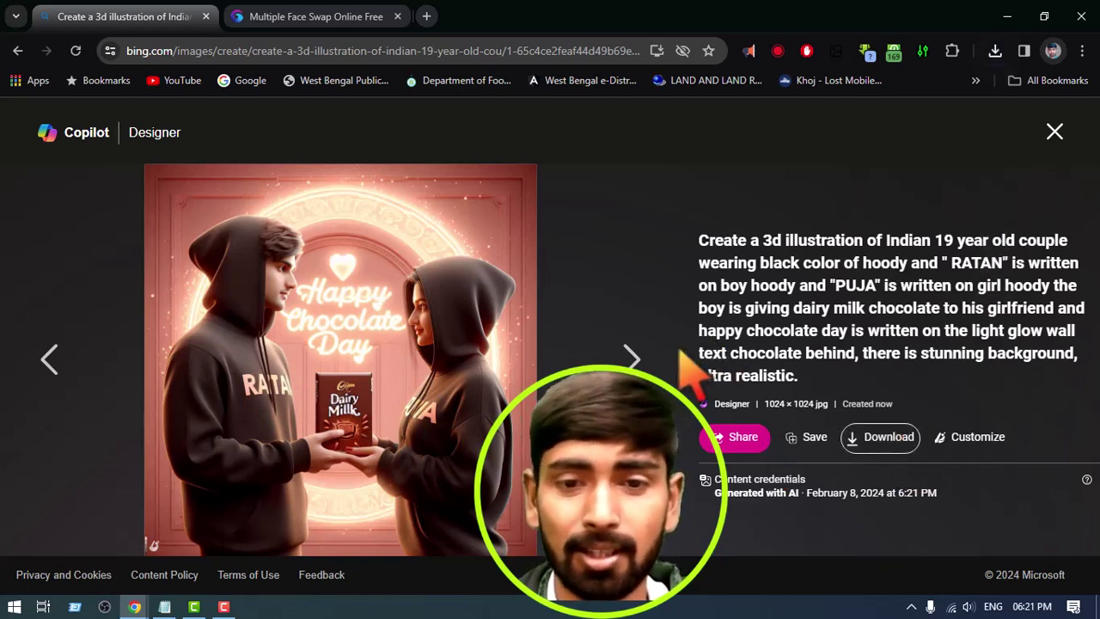
{"action": "left_click", "coordinate": [619, 352]}
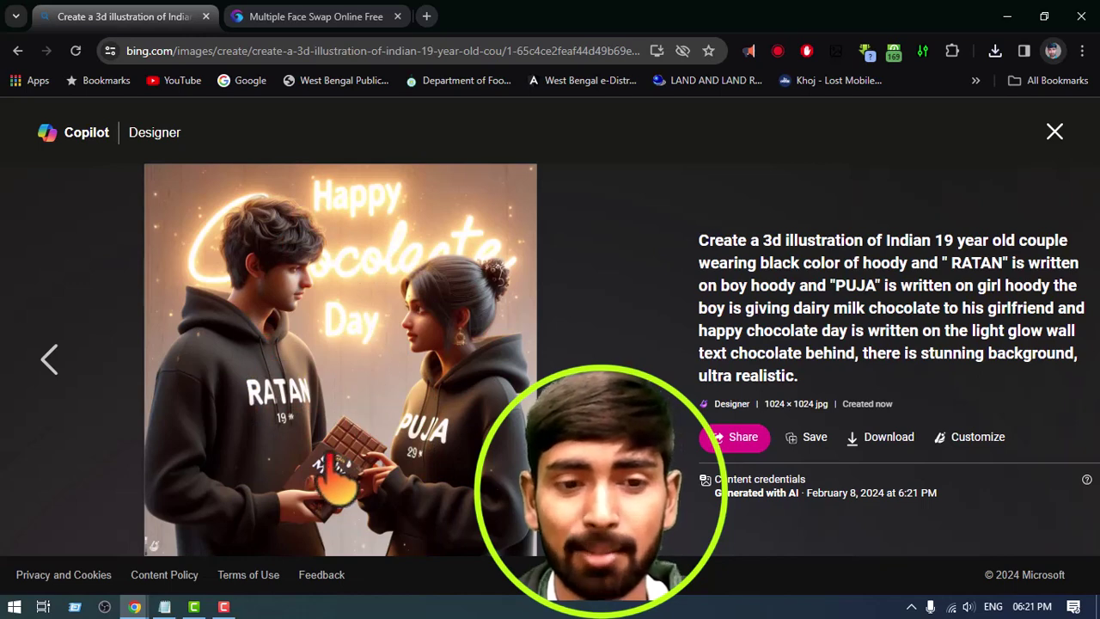
{"action": "left_click", "coordinate": [894, 443]}
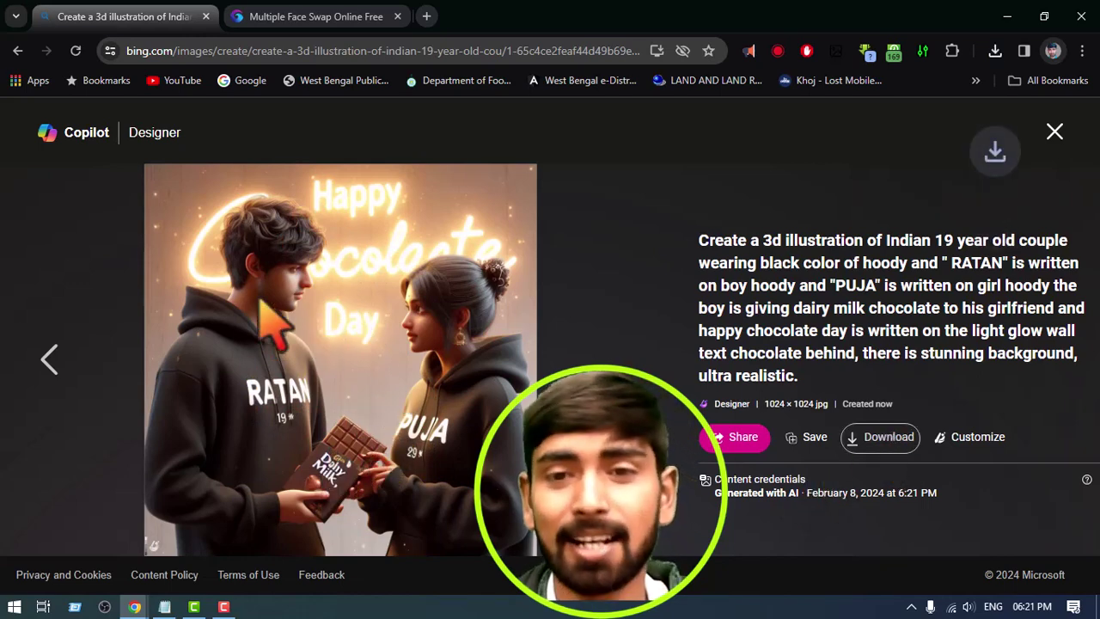
{"action": "left_click", "coordinate": [51, 359]}
{"action": "left_click", "coordinate": [58, 355]}
{"action": "left_click", "coordinate": [59, 355]}
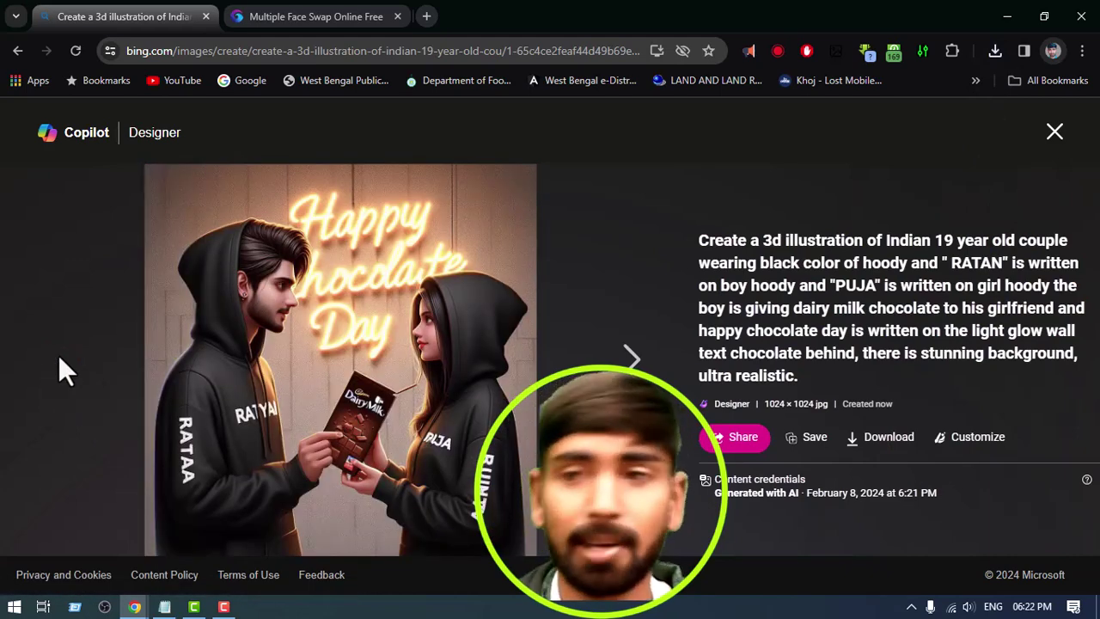
{"action": "left_click", "coordinate": [1055, 131]}
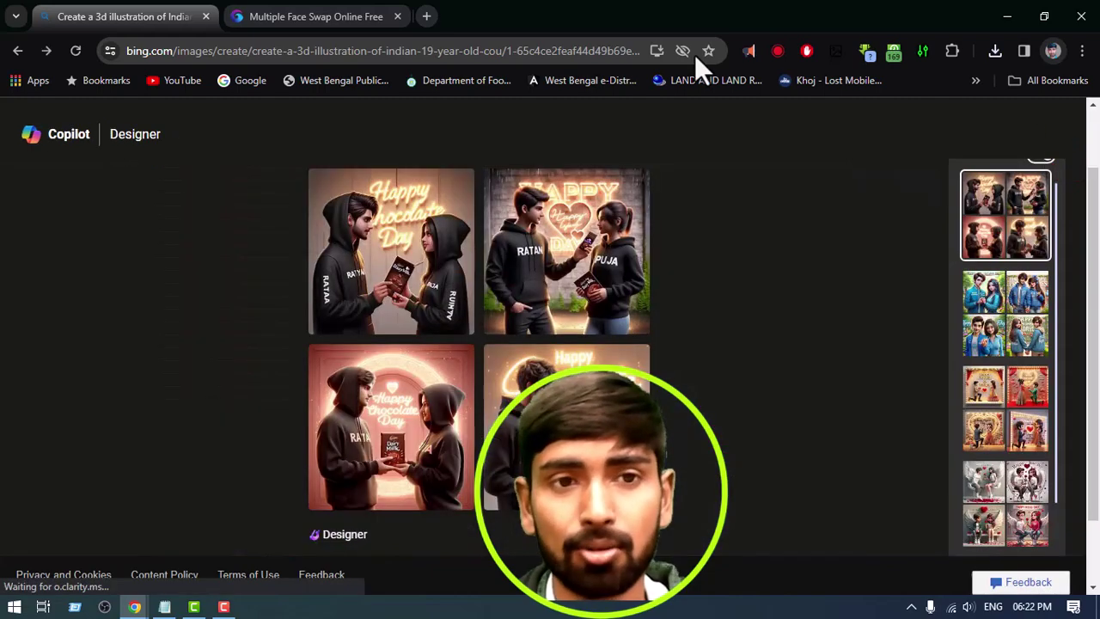
Switch to Remaker's Multiple Face Swap and upload the brick-wall couple image _ea89a2fc-2674-4d25-9ae8-5e4b5889ed18 from the Downloads folder.
{"action": "left_click", "coordinate": [289, 16]}
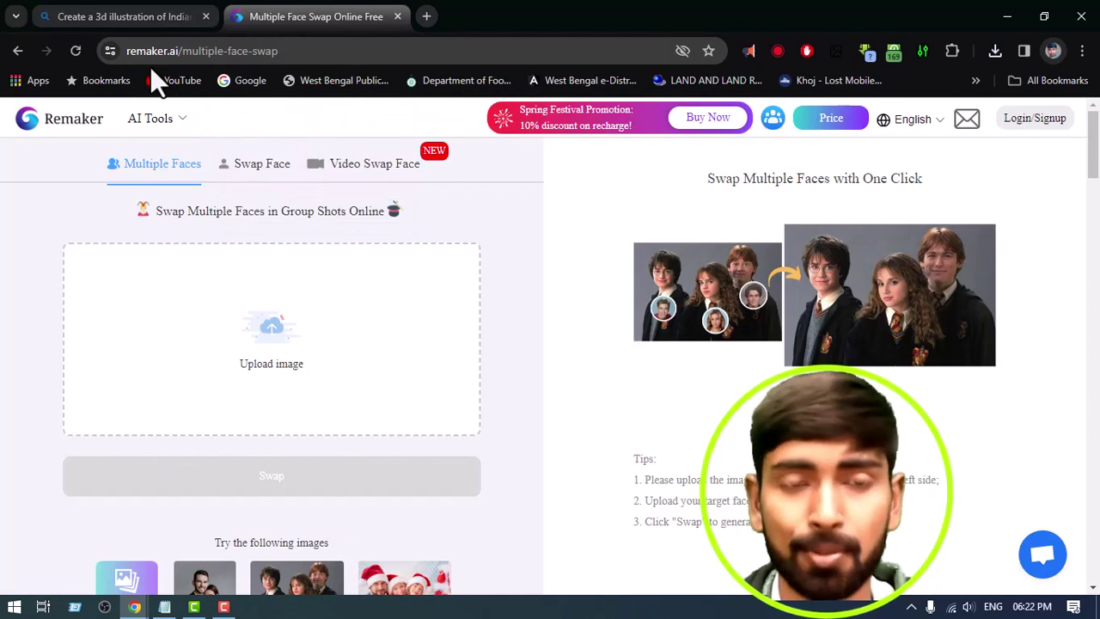
{"action": "mouse_move", "coordinate": [155, 108]}
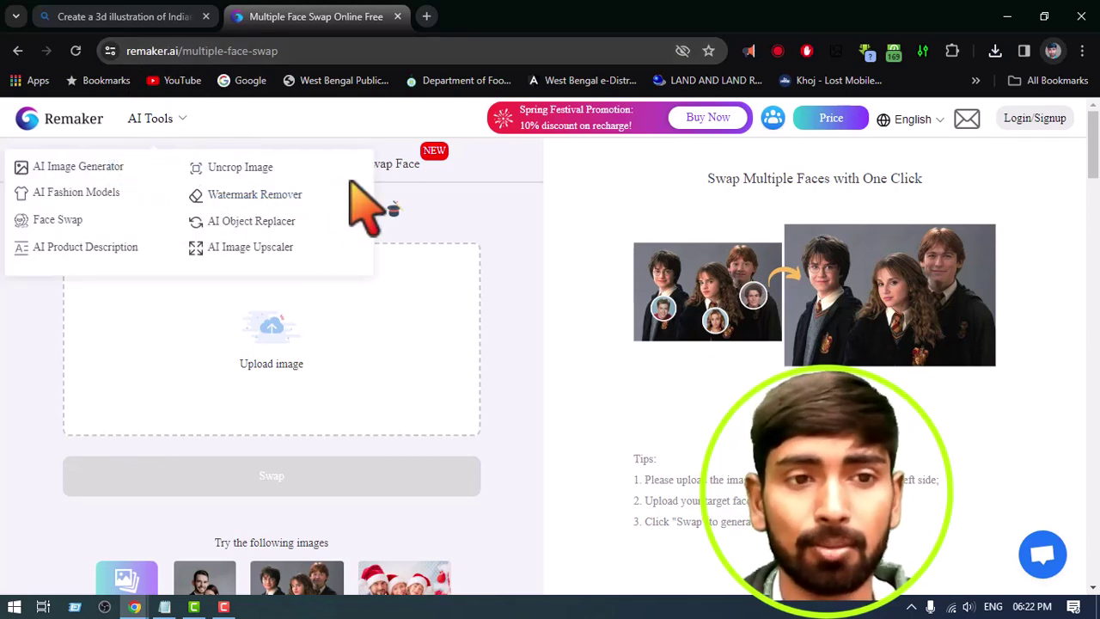
{"action": "left_click", "coordinate": [273, 331]}
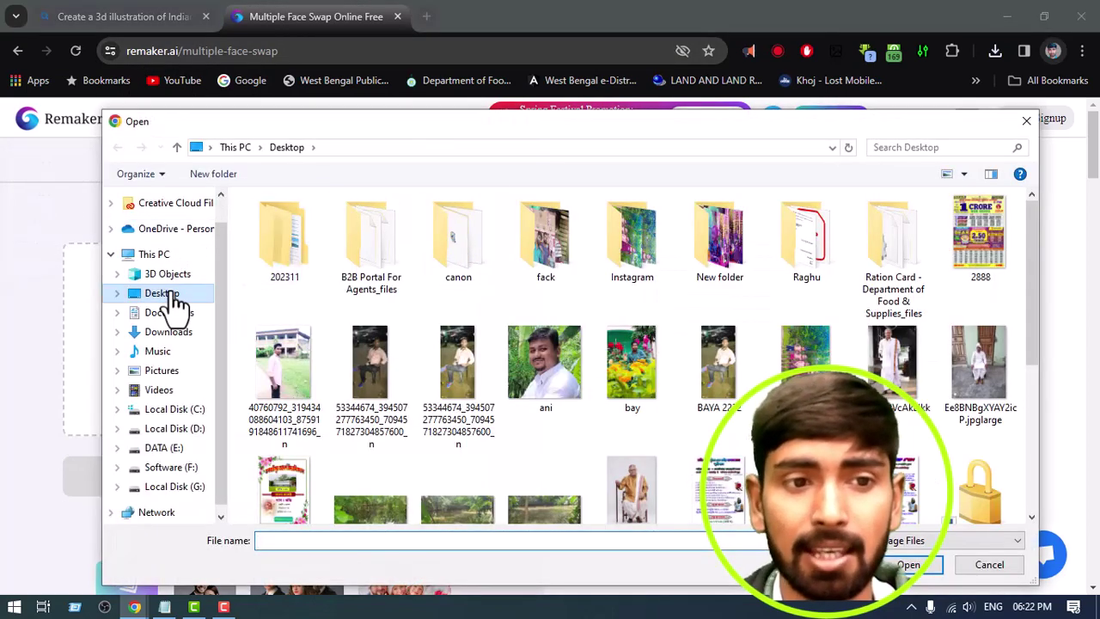
{"action": "left_click", "coordinate": [168, 332]}
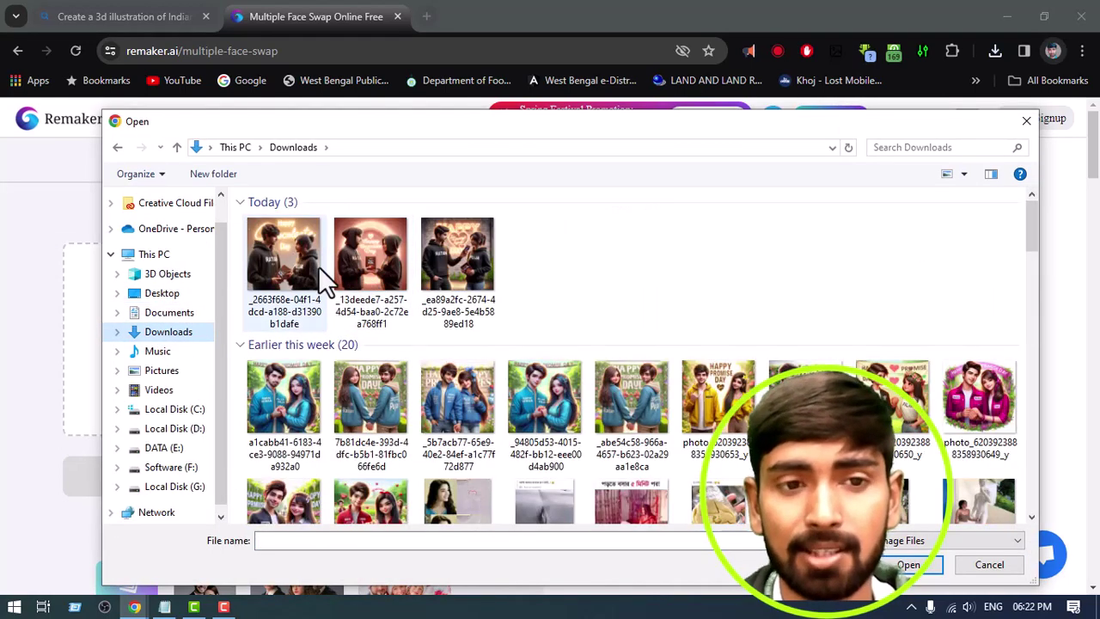
{"action": "double_click", "coordinate": [446, 254]}
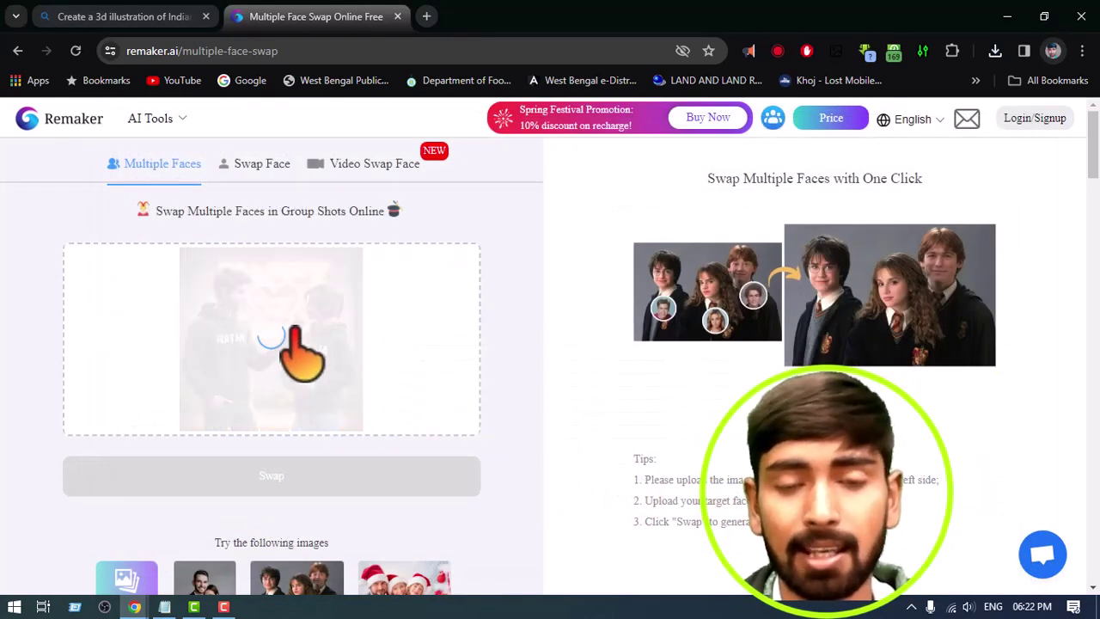
{"action": "scroll", "coordinate": [383, 366], "scroll_direction": "down", "scroll_amount": 1}
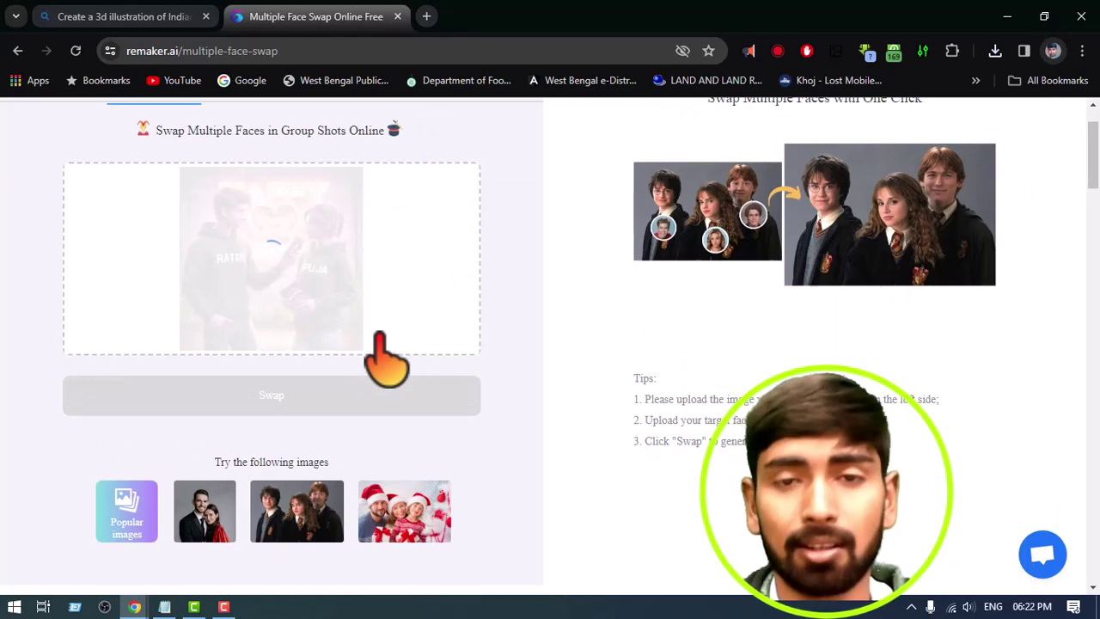
{"action": "scroll", "coordinate": [383, 359], "scroll_direction": "up", "scroll_amount": 1}
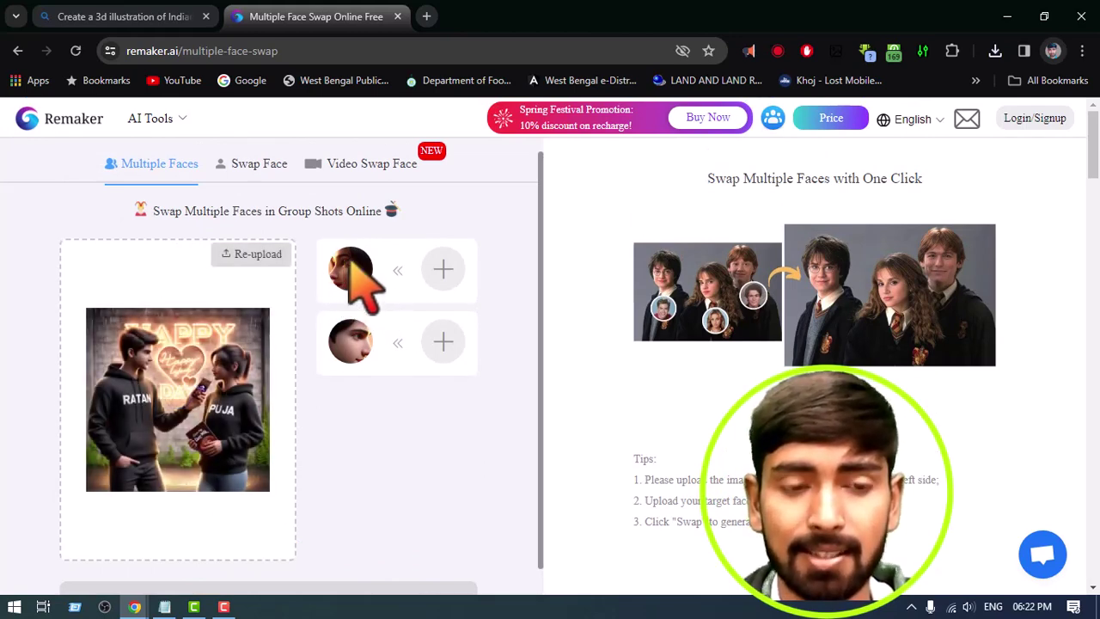
Assign the woman's photo to the first detected face and the man's photo to the second, and run the face swap.
{"action": "left_click", "coordinate": [444, 271]}
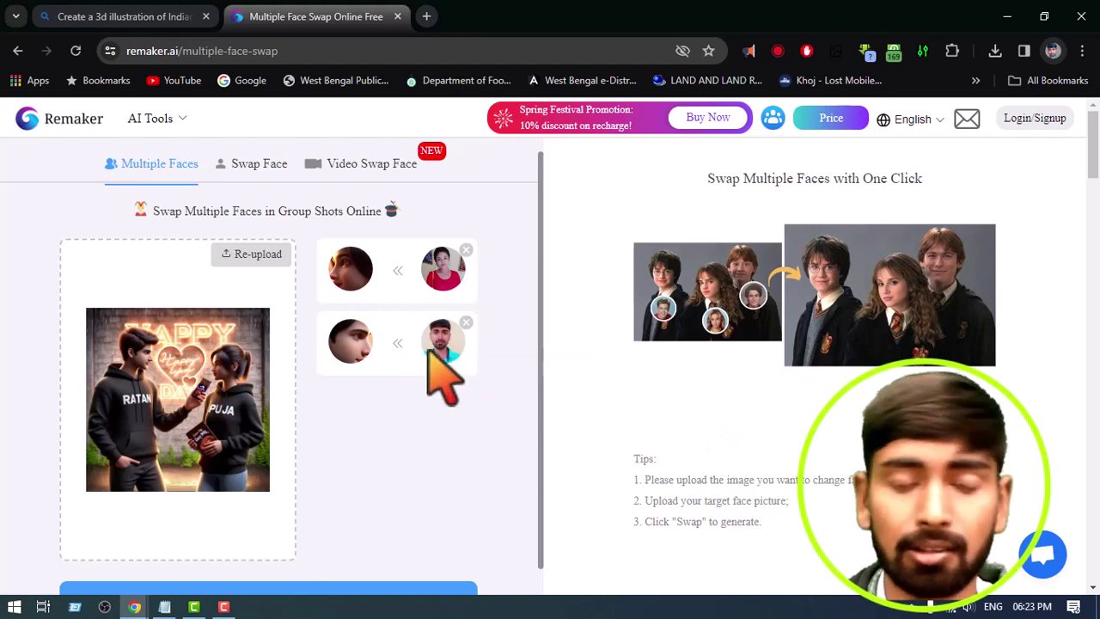
{"action": "scroll", "coordinate": [434, 387], "scroll_direction": "down", "scroll_amount": 2}
{"action": "left_click", "coordinate": [326, 508]}
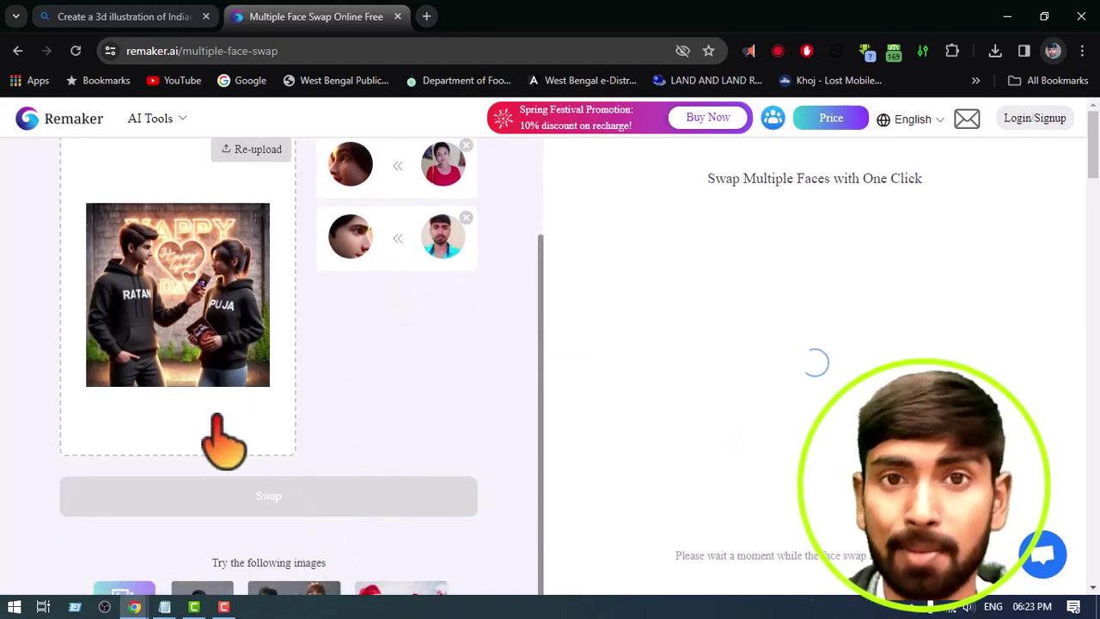
{"action": "scroll", "coordinate": [221, 442], "scroll_direction": "up", "scroll_amount": 2}
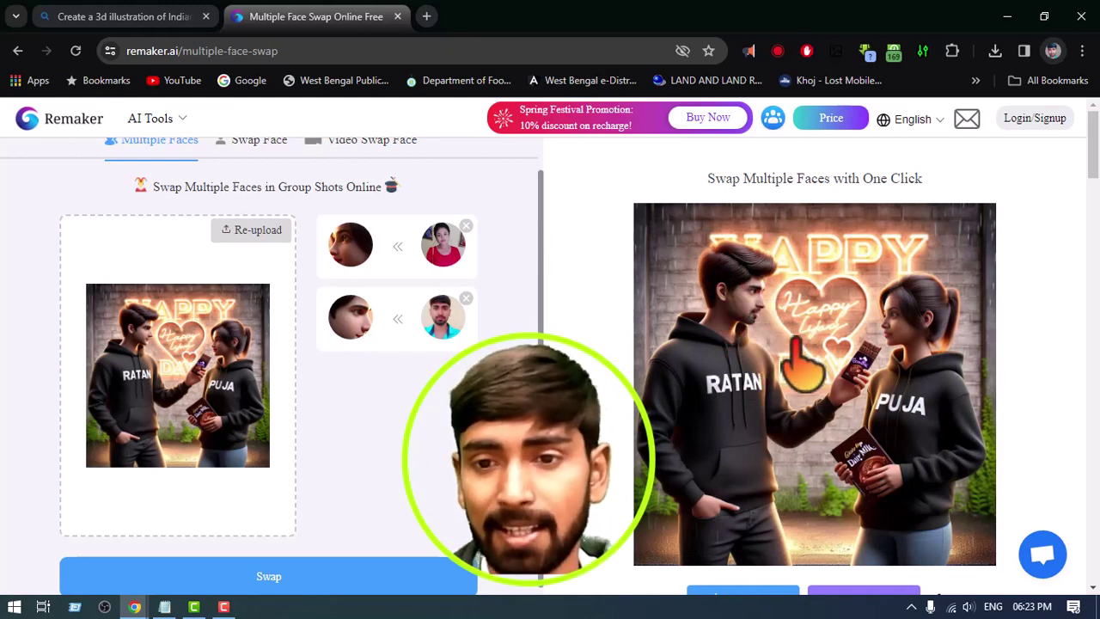
Download the face-swapped brick-wall couple image from Remaker.
{"action": "scroll", "coordinate": [791, 361], "scroll_direction": "down", "scroll_amount": 1}
{"action": "left_click", "coordinate": [741, 523]}
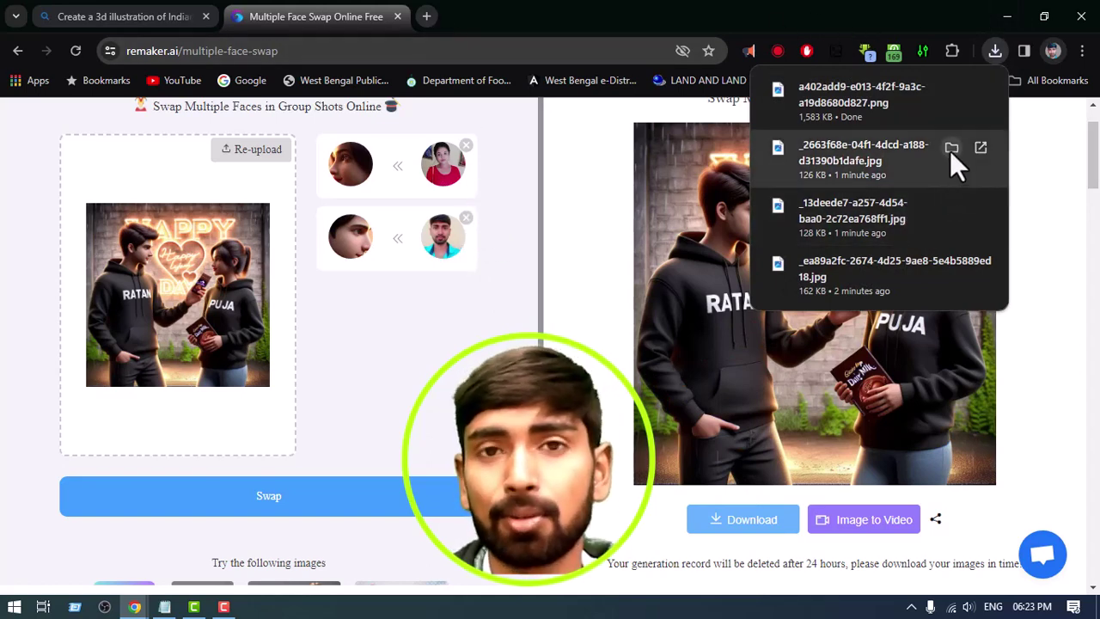
Switch back to Bing's Copilot Designer and browse the recent creations, examining the Promise Day, Propose Day and Rose Day couple image sets.
{"action": "left_click", "coordinate": [172, 17]}
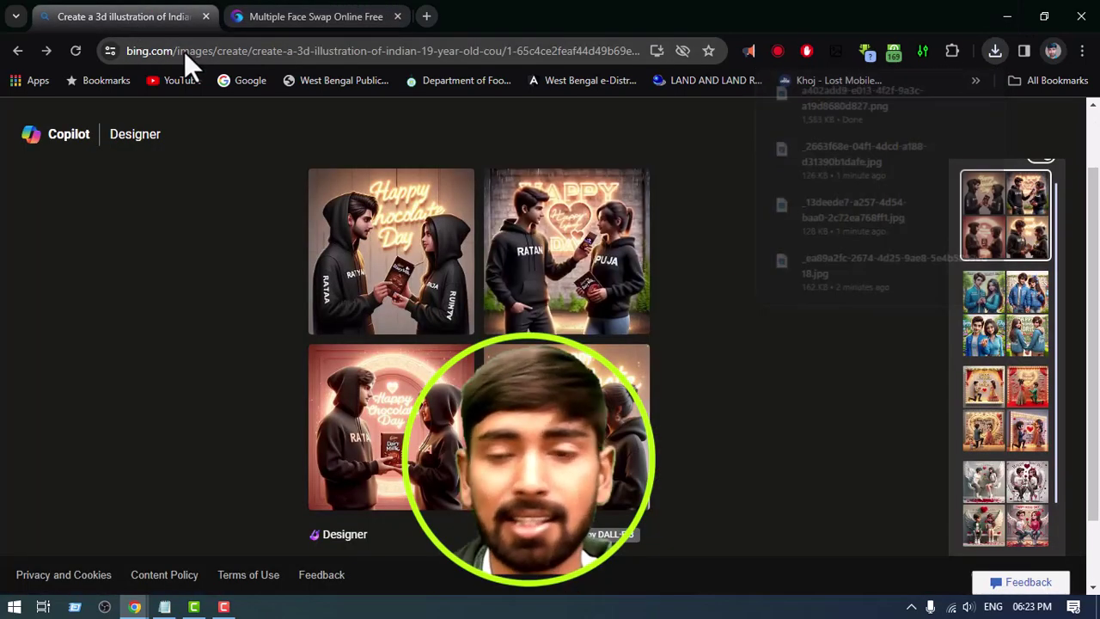
{"action": "left_click", "coordinate": [1023, 327]}
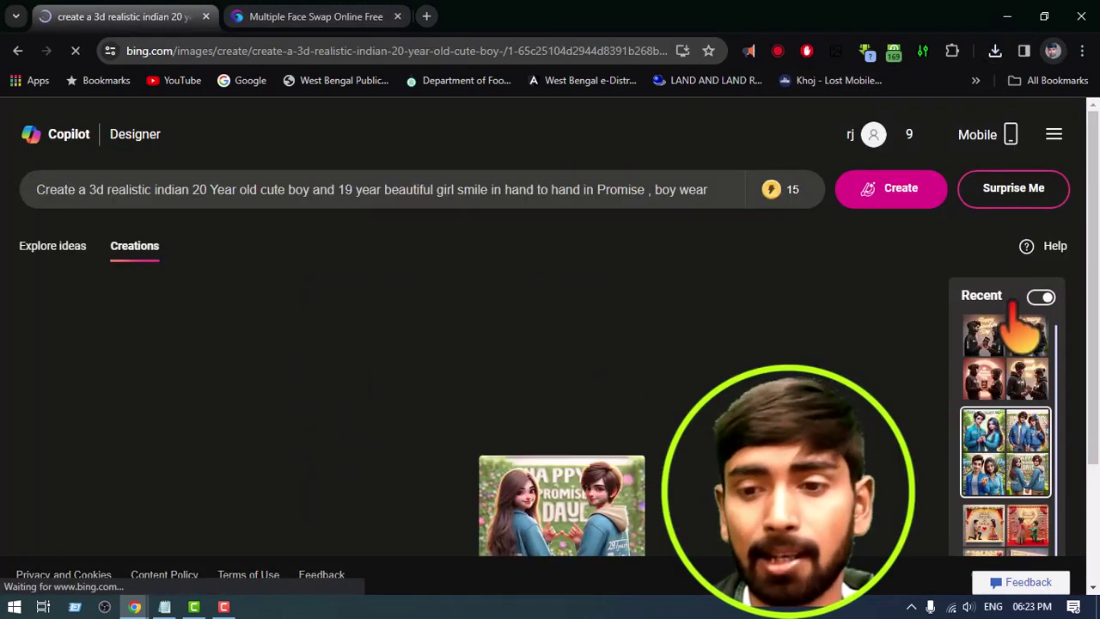
{"action": "scroll", "coordinate": [945, 316], "scroll_direction": "down", "scroll_amount": 1}
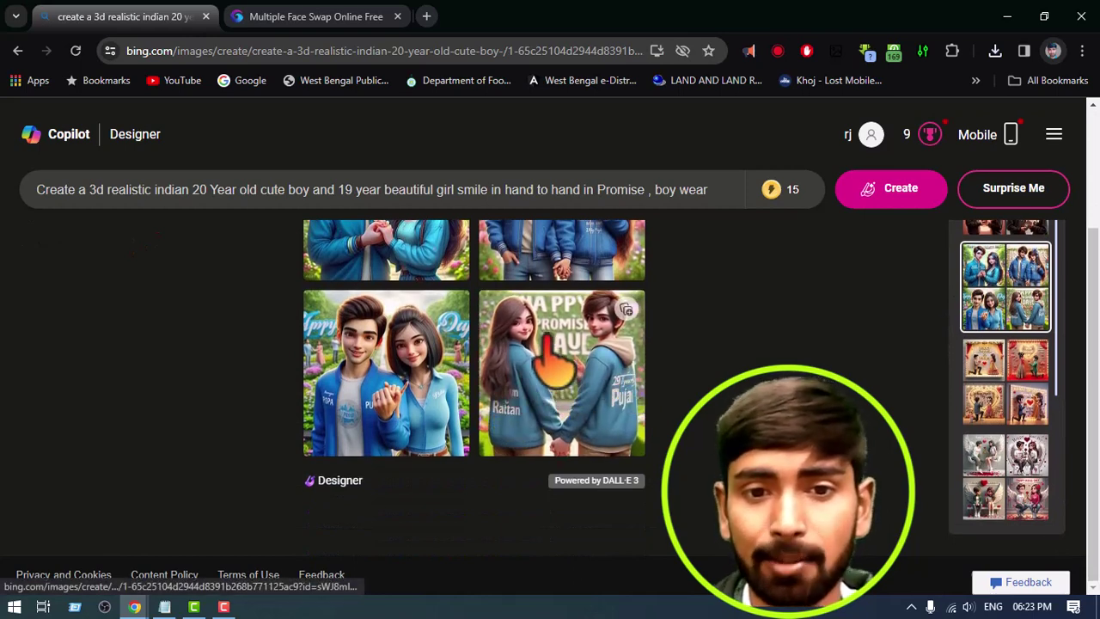
{"action": "left_click", "coordinate": [1010, 387]}
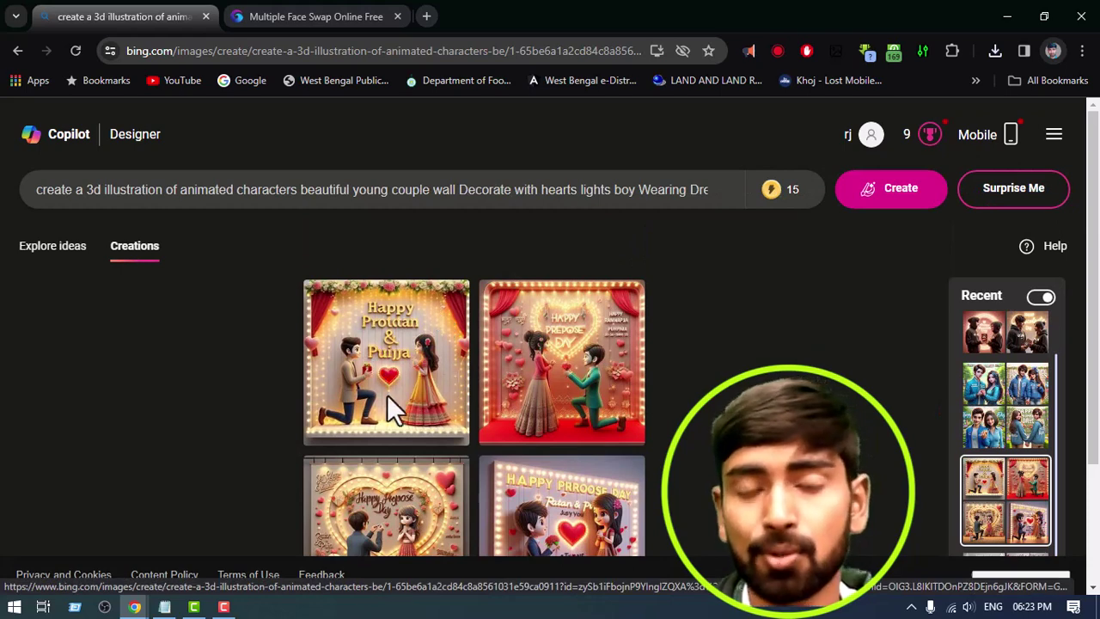
{"action": "scroll", "coordinate": [386, 395], "scroll_direction": "down", "scroll_amount": 1}
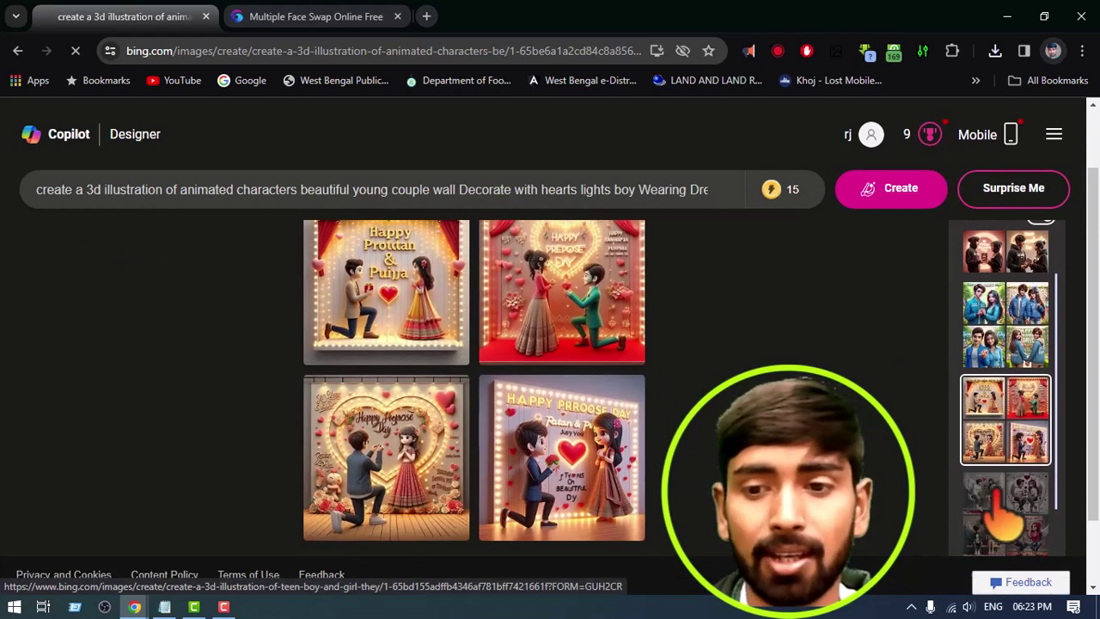
{"action": "left_click", "coordinate": [1010, 511]}
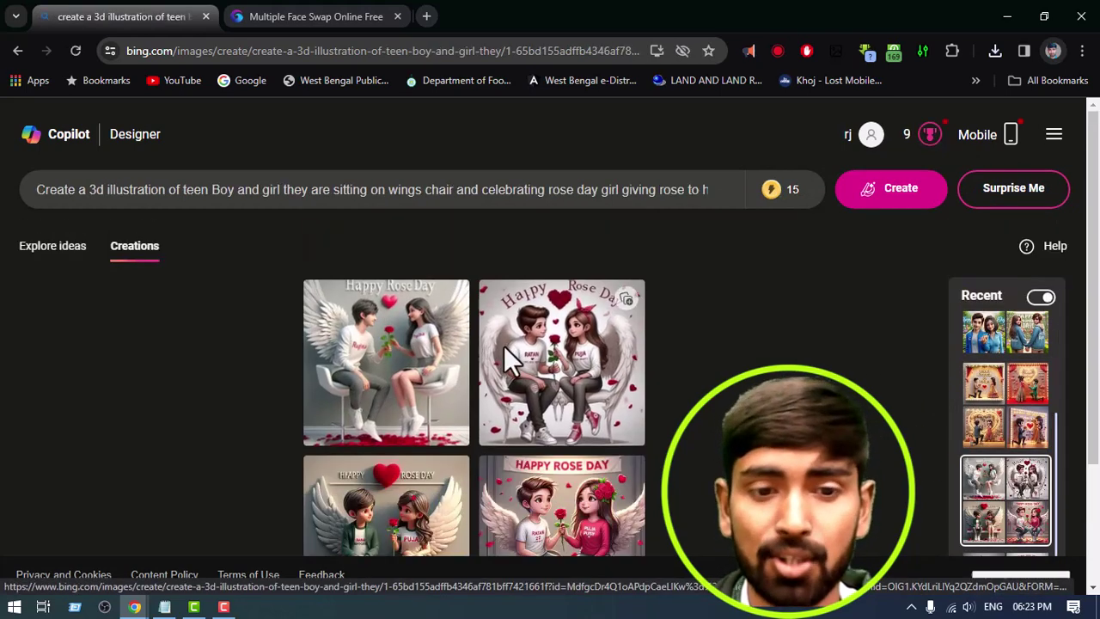
{"action": "scroll", "coordinate": [505, 348], "scroll_direction": "down", "scroll_amount": 2}
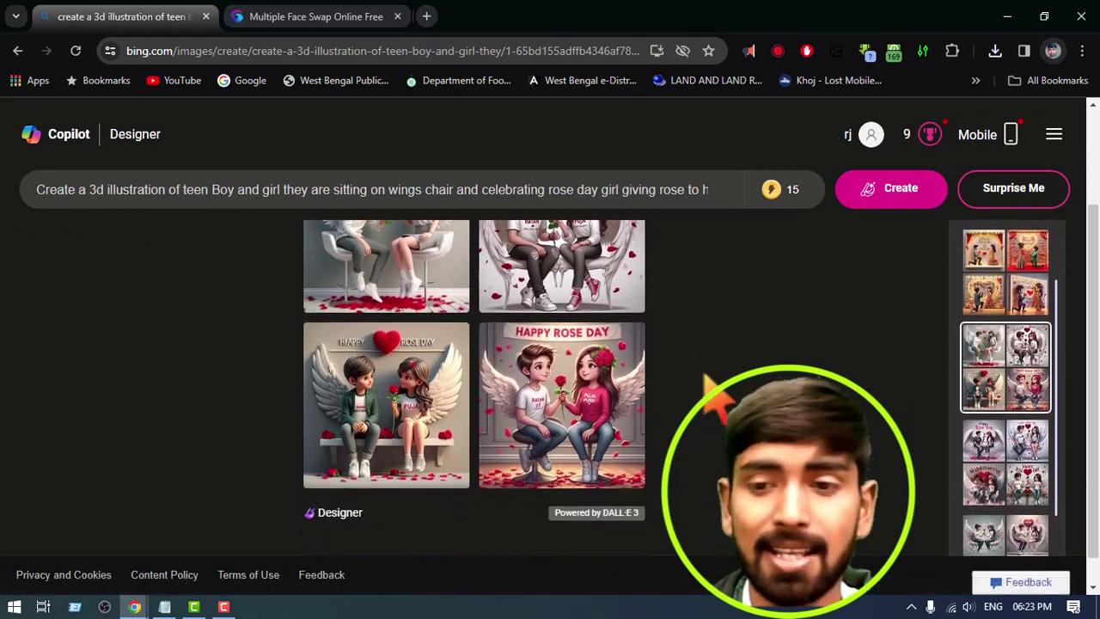
{"action": "scroll", "coordinate": [707, 379], "scroll_direction": "down", "scroll_amount": 1}
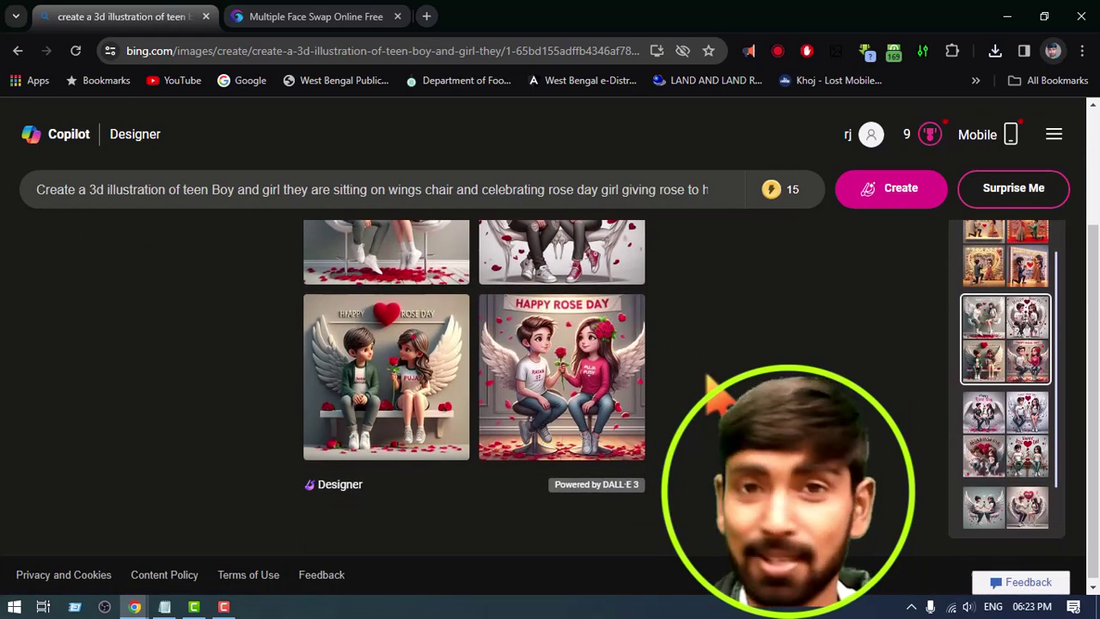
{"action": "left_click", "coordinate": [1017, 443]}
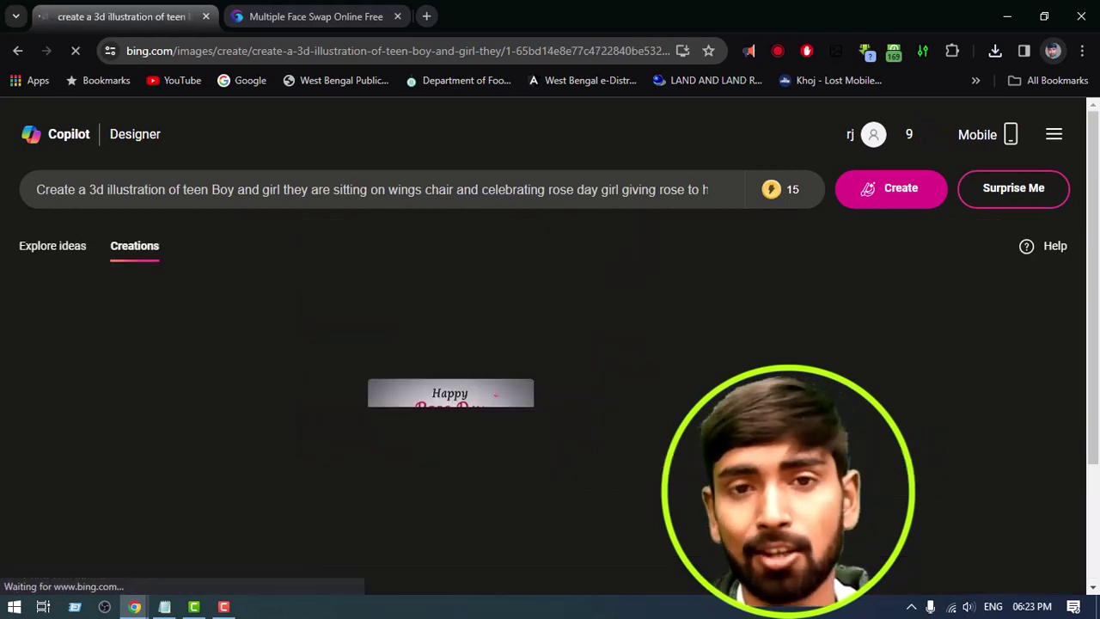